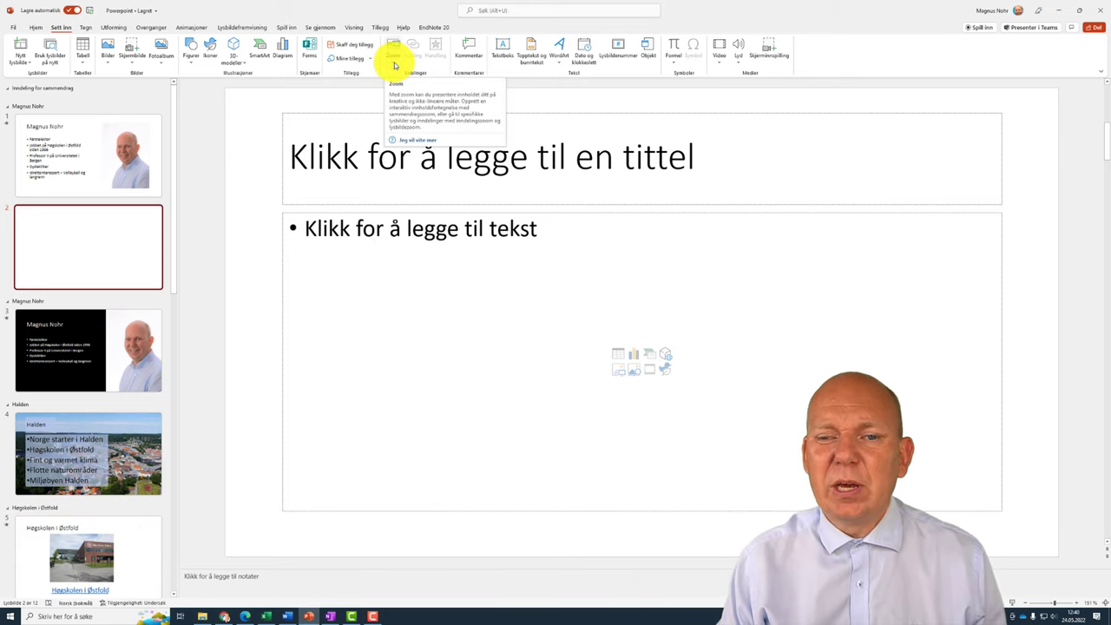
Step: Choose Sammendragszoom from the Zoom menu on the Sett inn tab
click(395, 63)
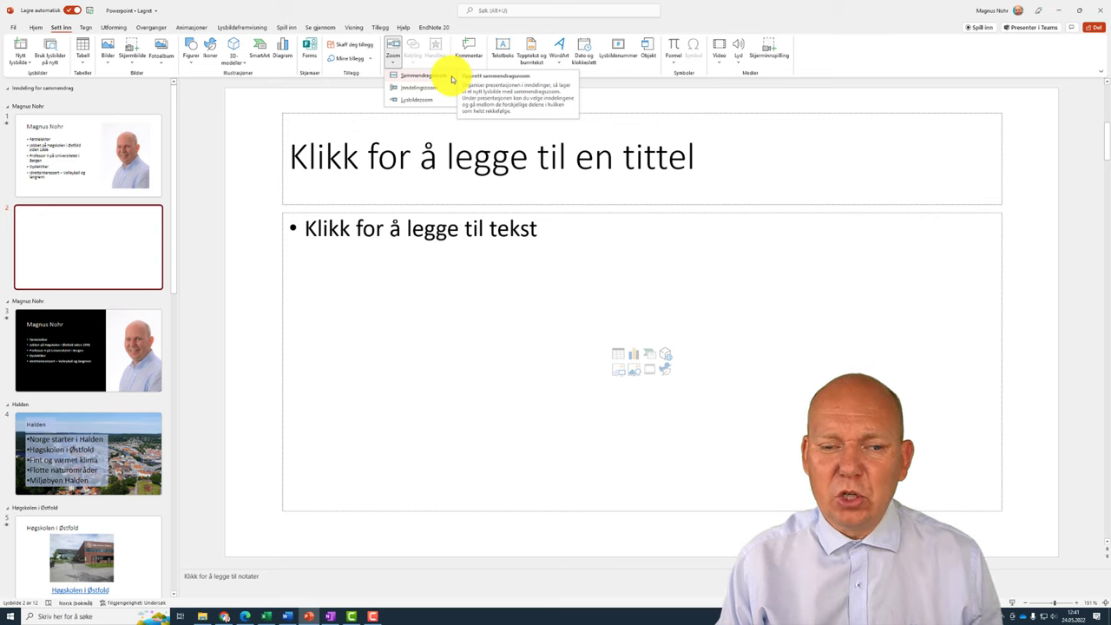
click(451, 77)
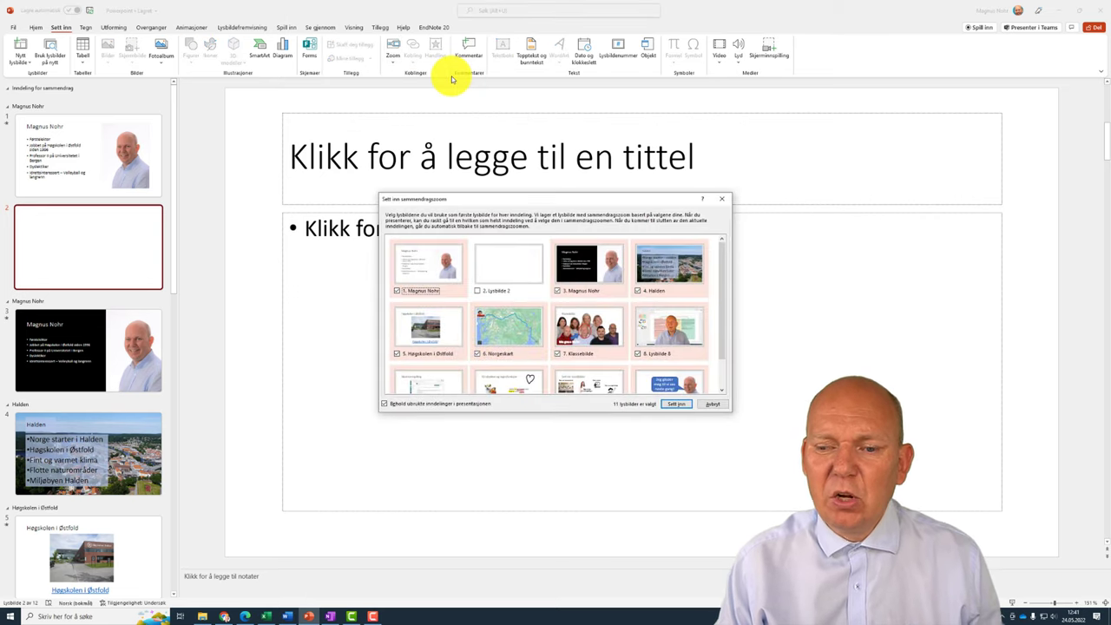
Step: Insert a summary zoom of the 11 checked slides, leaving blank Lysbilde 2 out
click(479, 290)
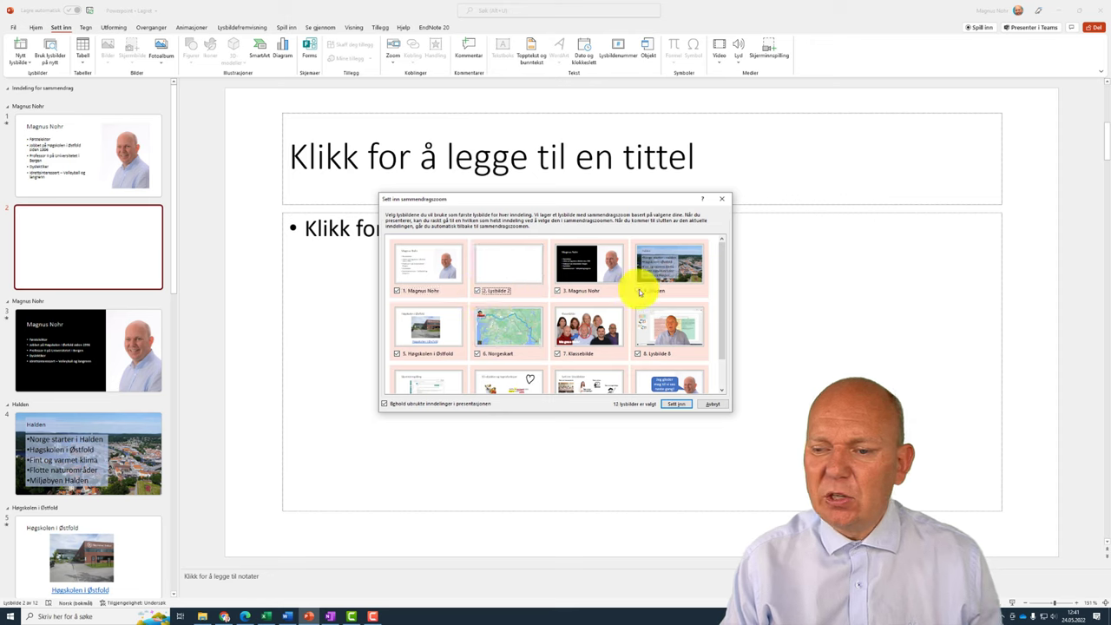
scroll(510, 360, down, 2)
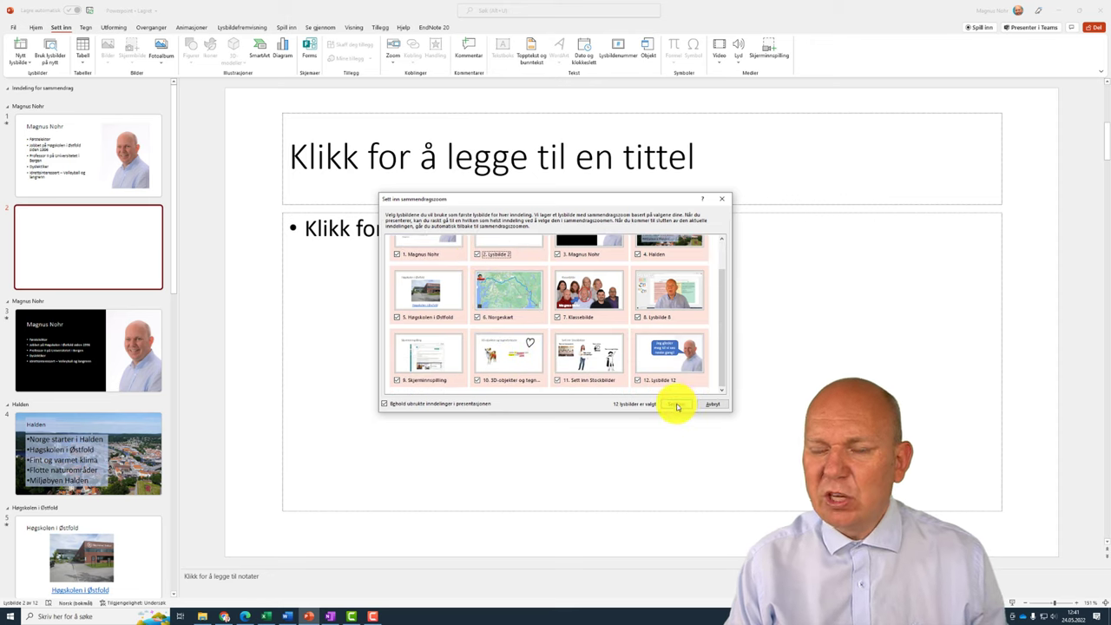
click(478, 253)
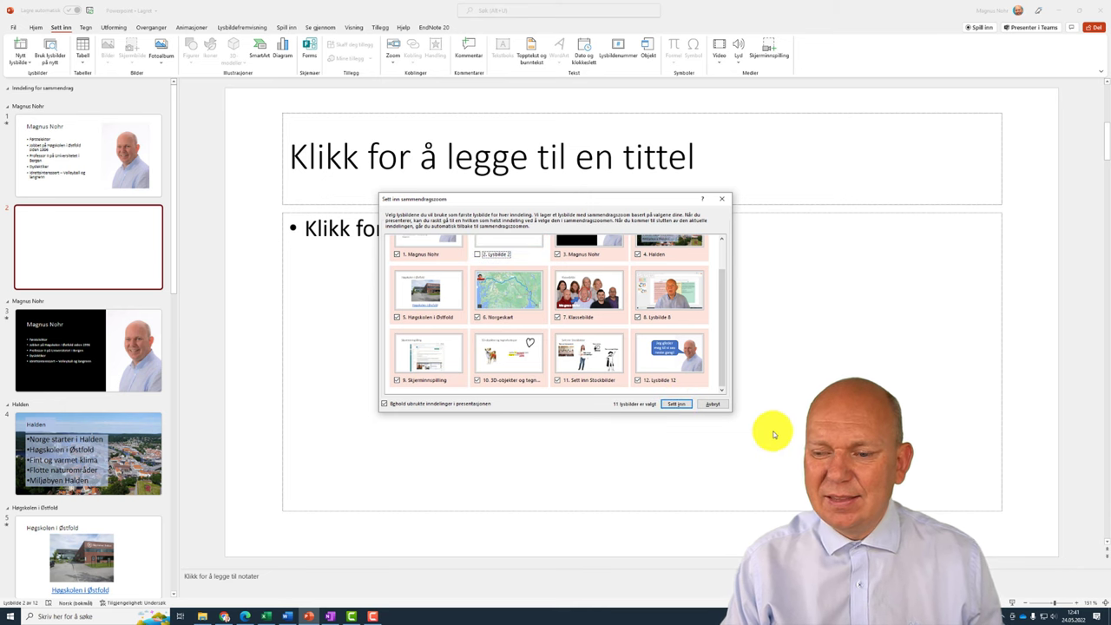
click(676, 403)
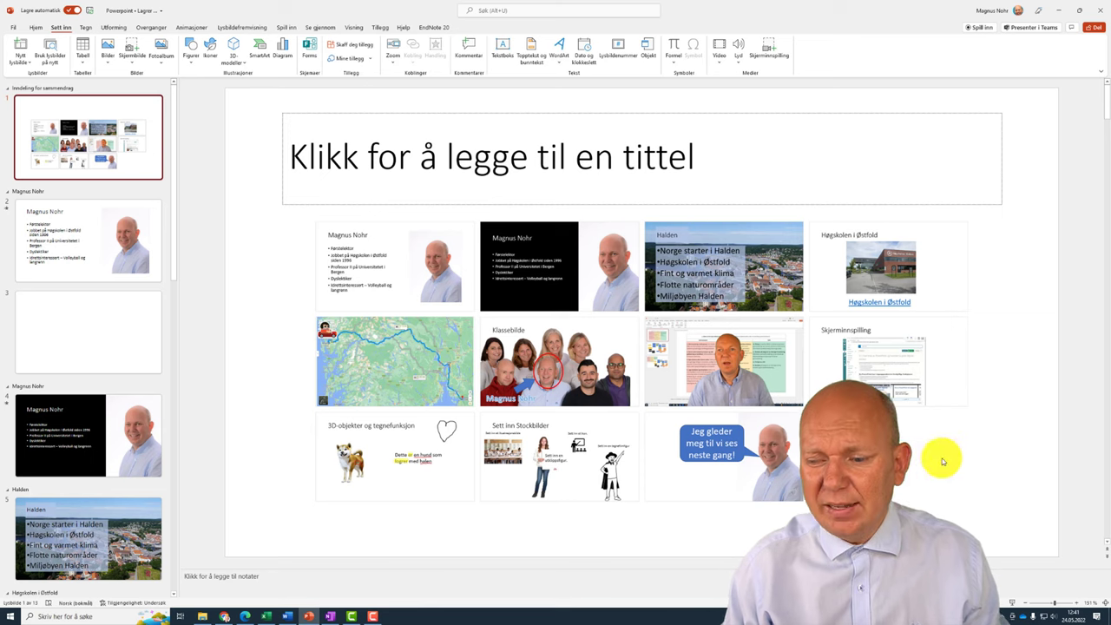
Step: Start the slideshow from the first slide with F5
key(F5)
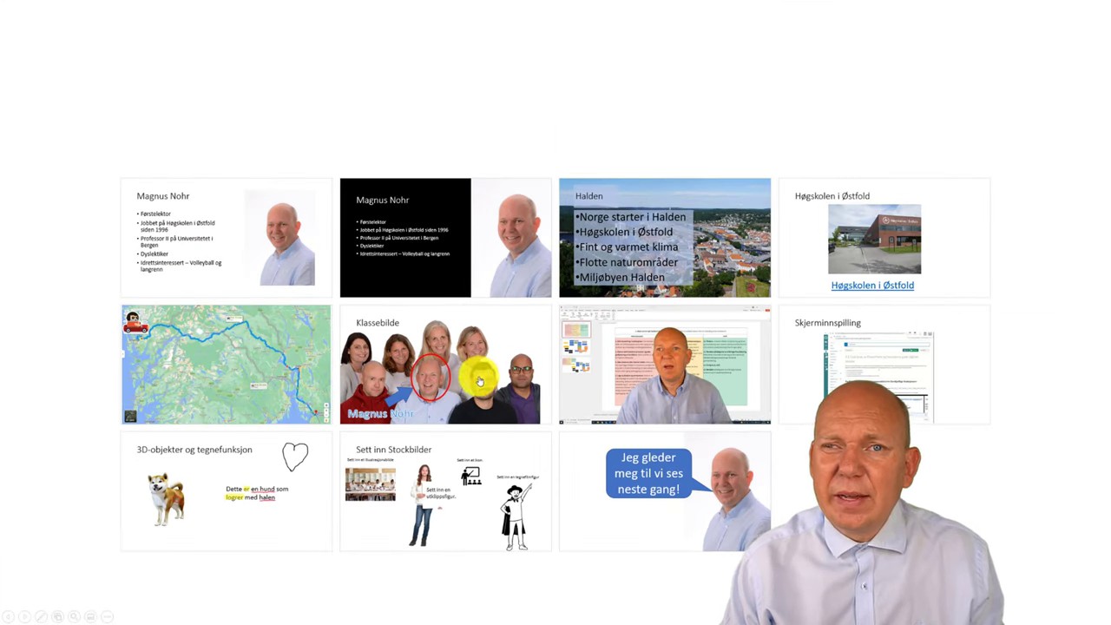
click(873, 239)
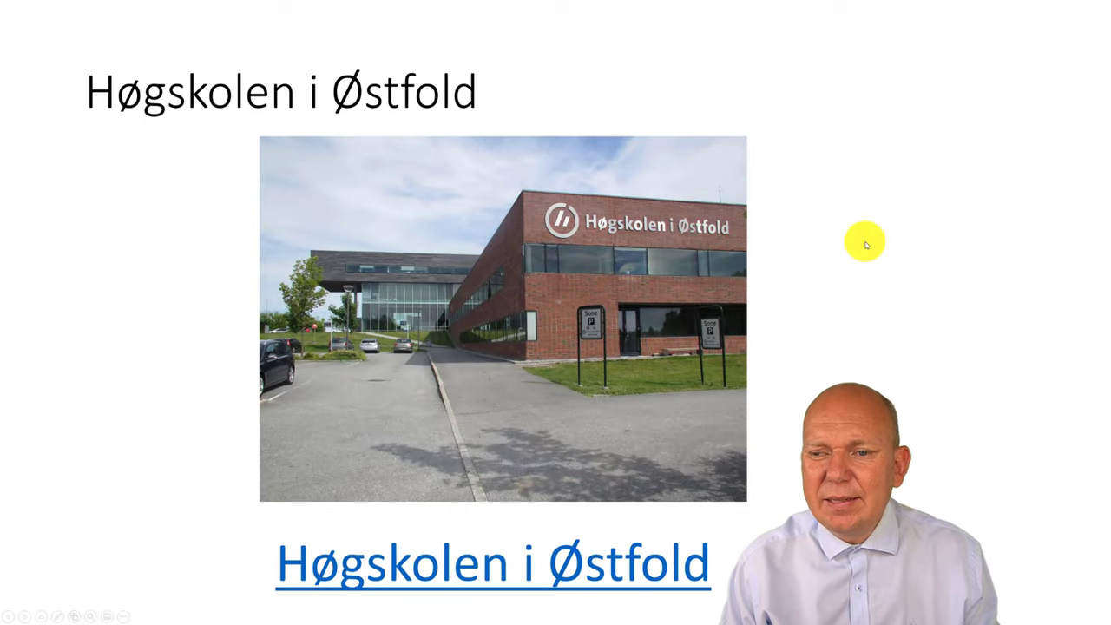
click(865, 245)
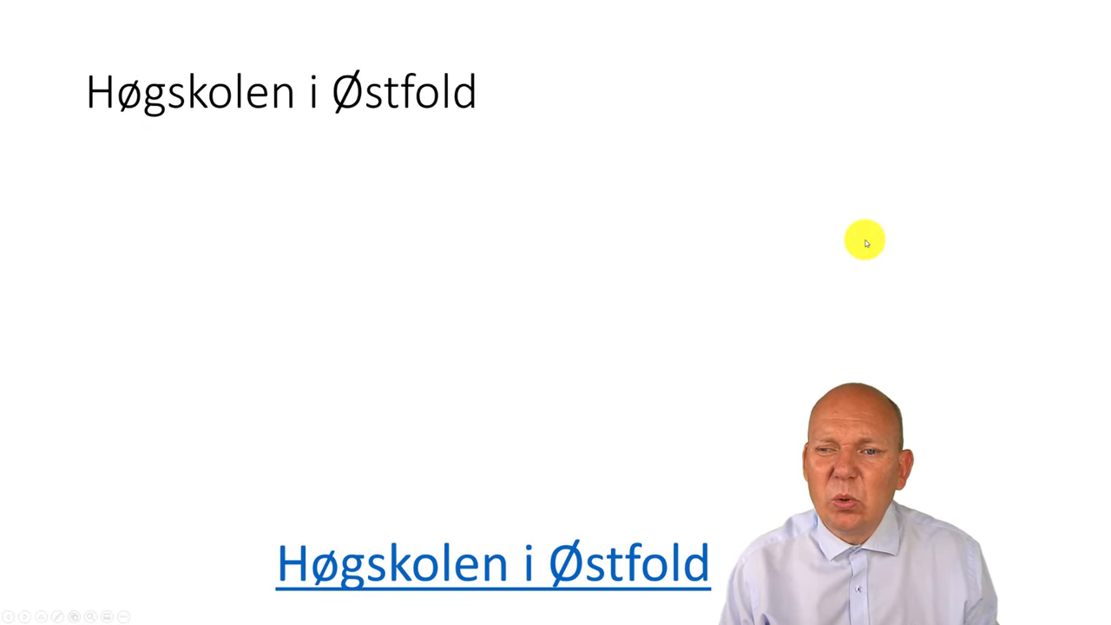
click(863, 242)
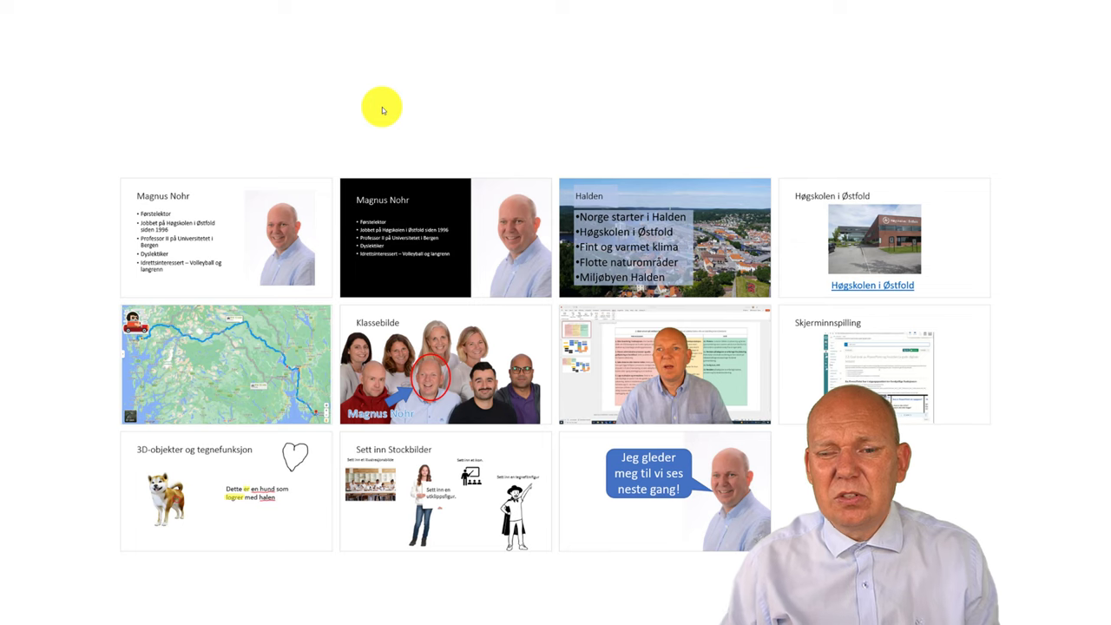
Step: Zoom into Klassebilde, play its circle, arrow and caption animation, then return to the overview
click(462, 360)
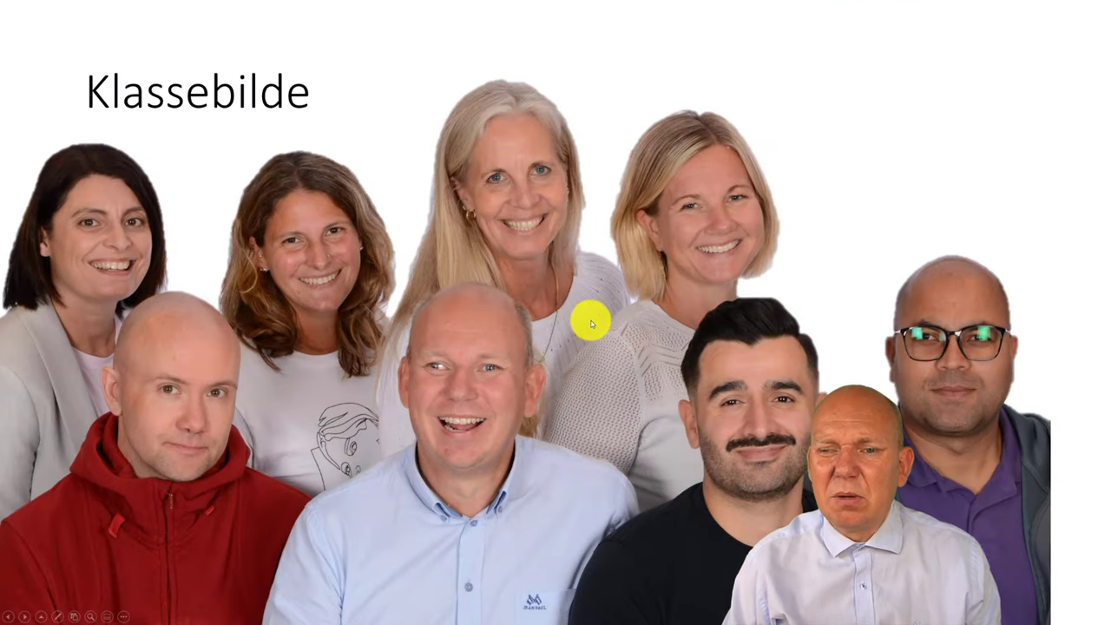
click(591, 323)
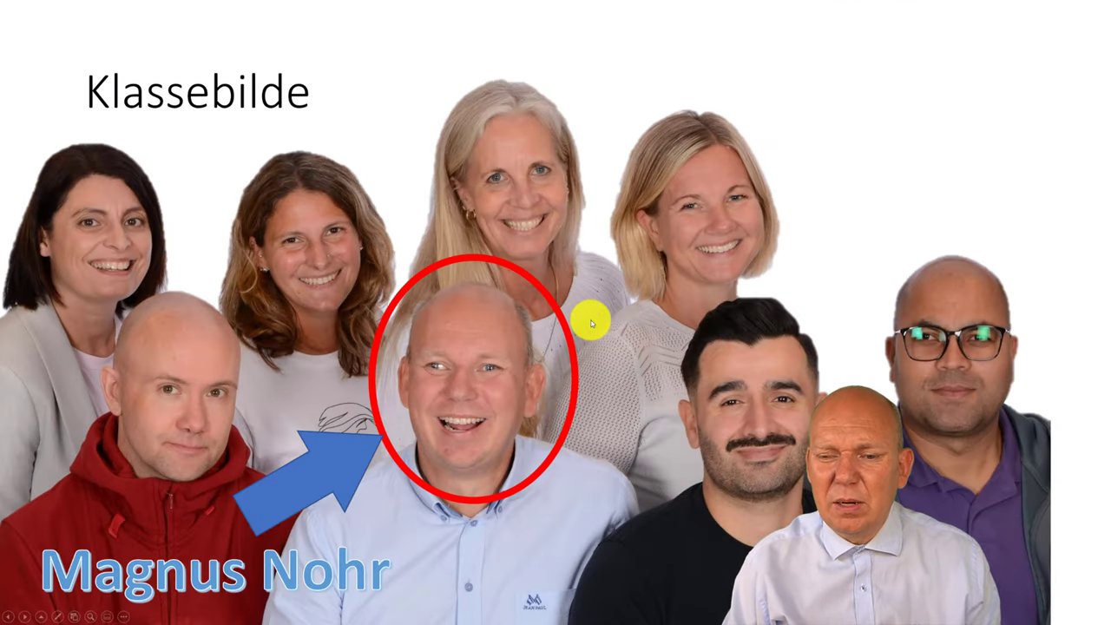
click(591, 323)
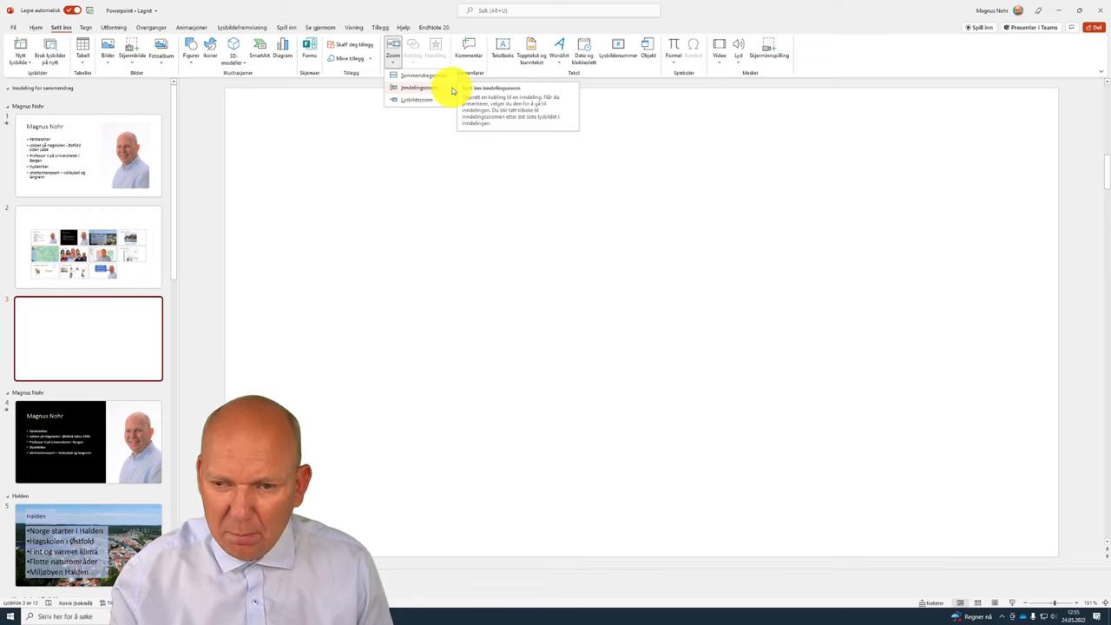
Step: Insert Inndelingszoom thumbnails for sections 2, 5, 8 and 12 onto slide 3
click(452, 90)
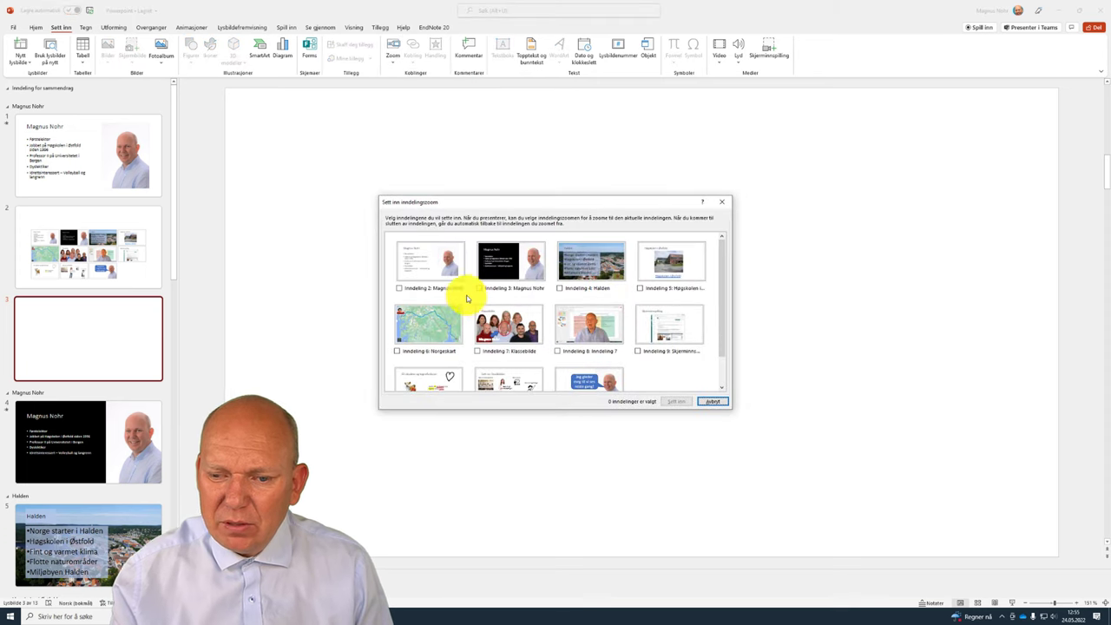
click(399, 288)
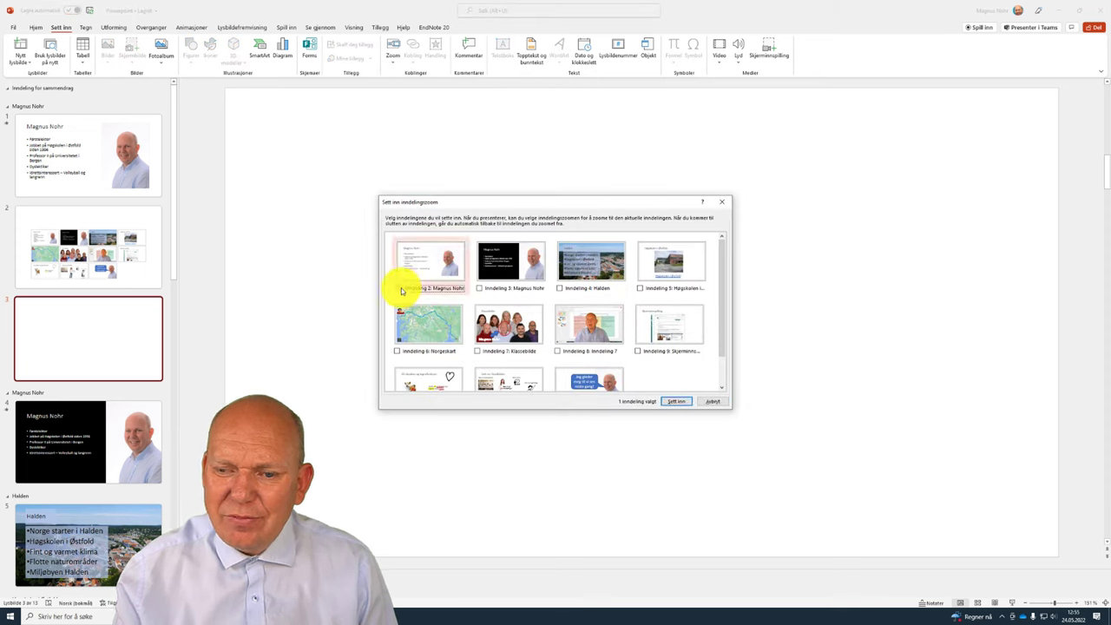
click(642, 287)
click(559, 351)
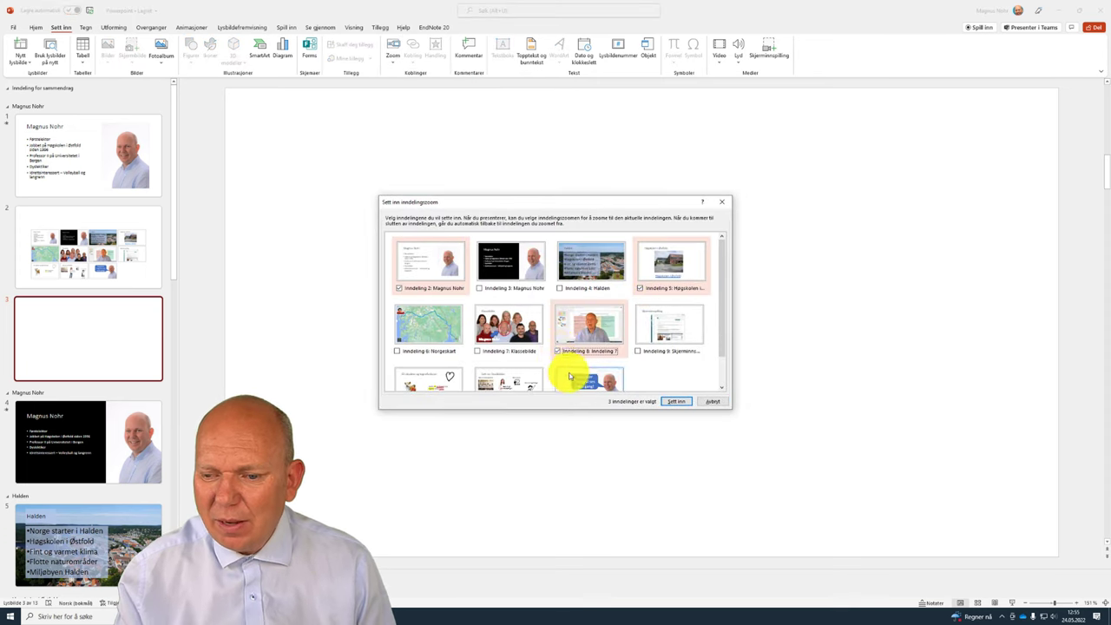
scroll(568, 370, down, 1)
click(558, 377)
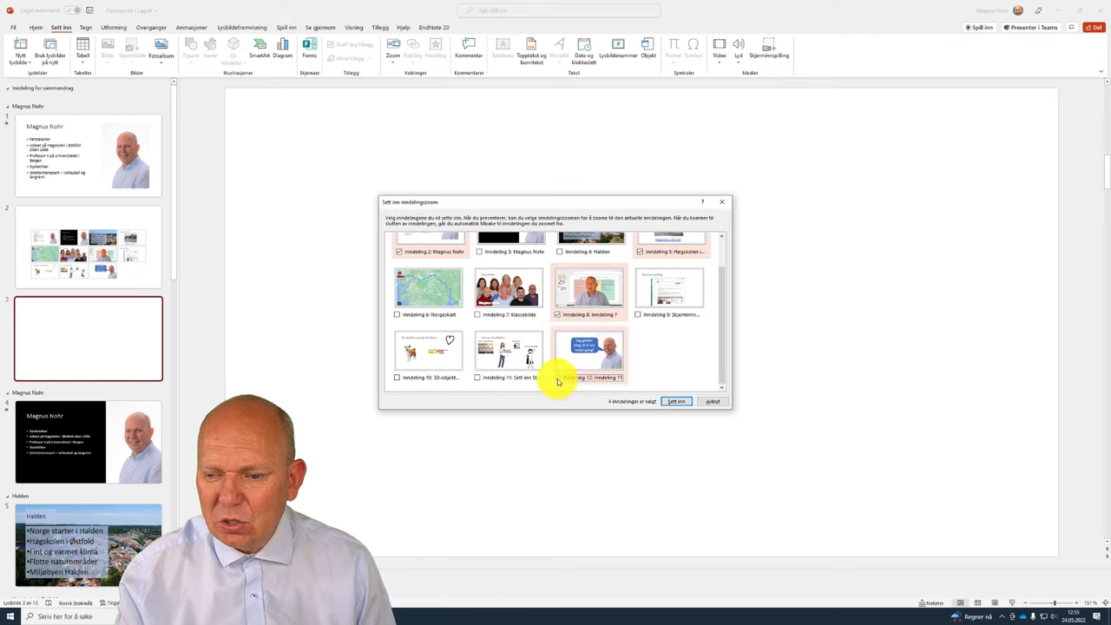
click(681, 402)
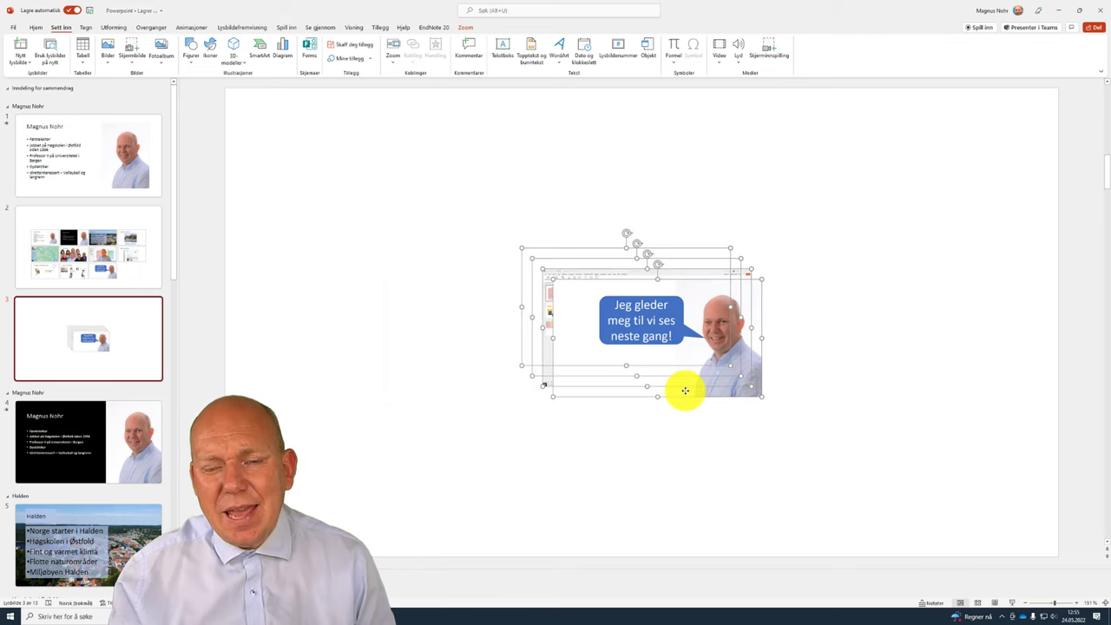
Step: Spread the zooms out: speech bubble right, video lower right, Høgskolen i Østfold lower left, presenter-name zoom upper left
click(837, 341)
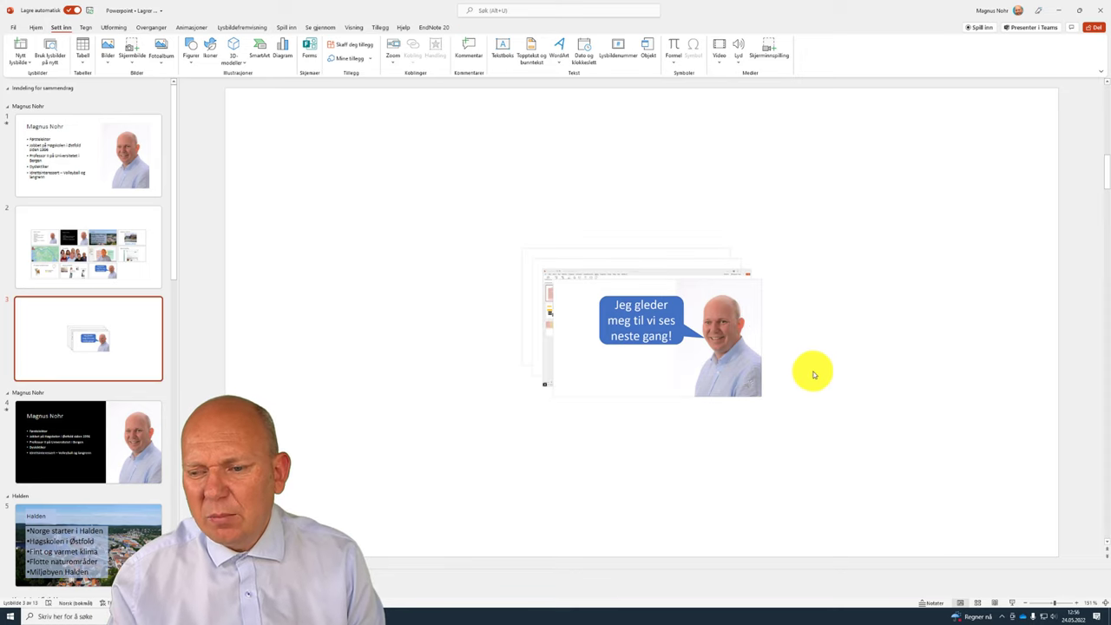
drag(669, 342, 966, 299)
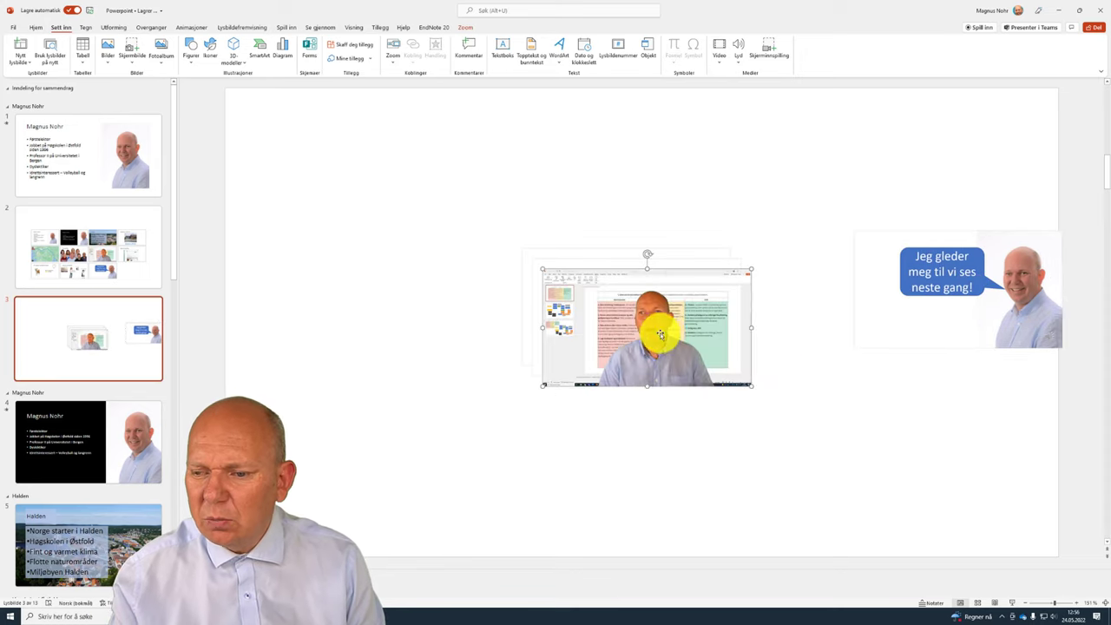
mouse_move(657, 331)
mouse_down()
mouse_move(803, 396)
mouse_move(814, 426)
mouse_up()
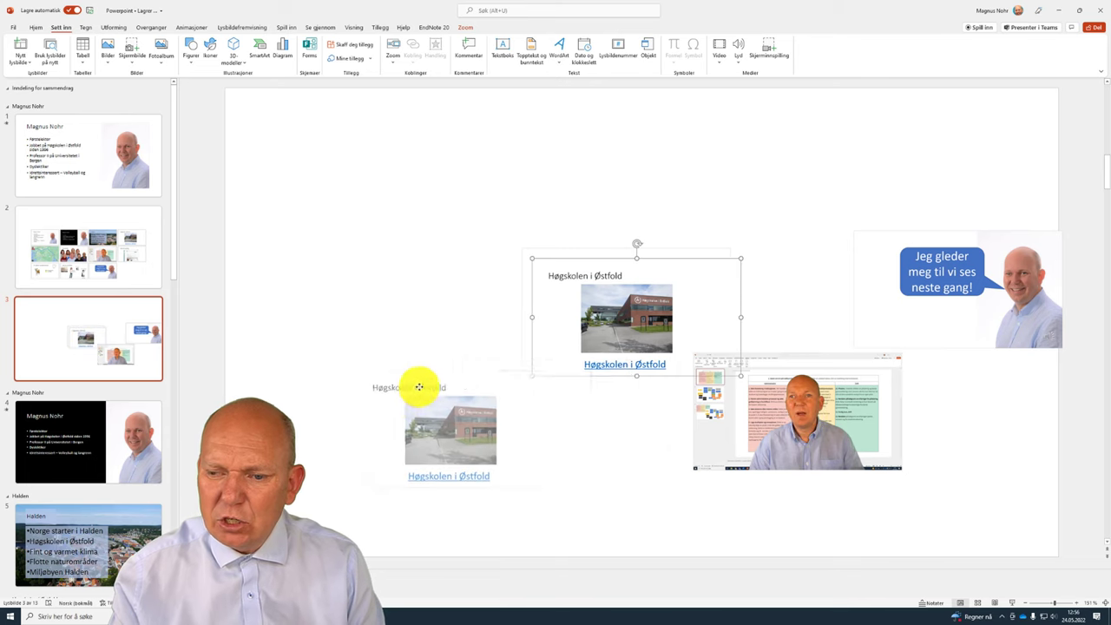
drag(596, 278, 421, 393)
drag(638, 285, 444, 167)
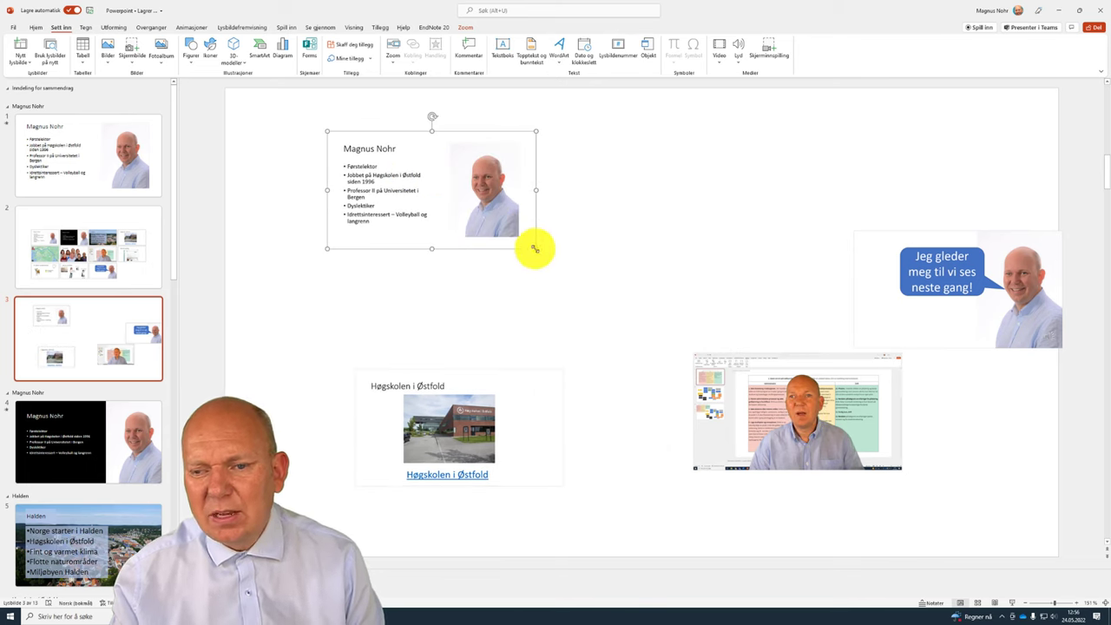
drag(535, 249, 496, 251)
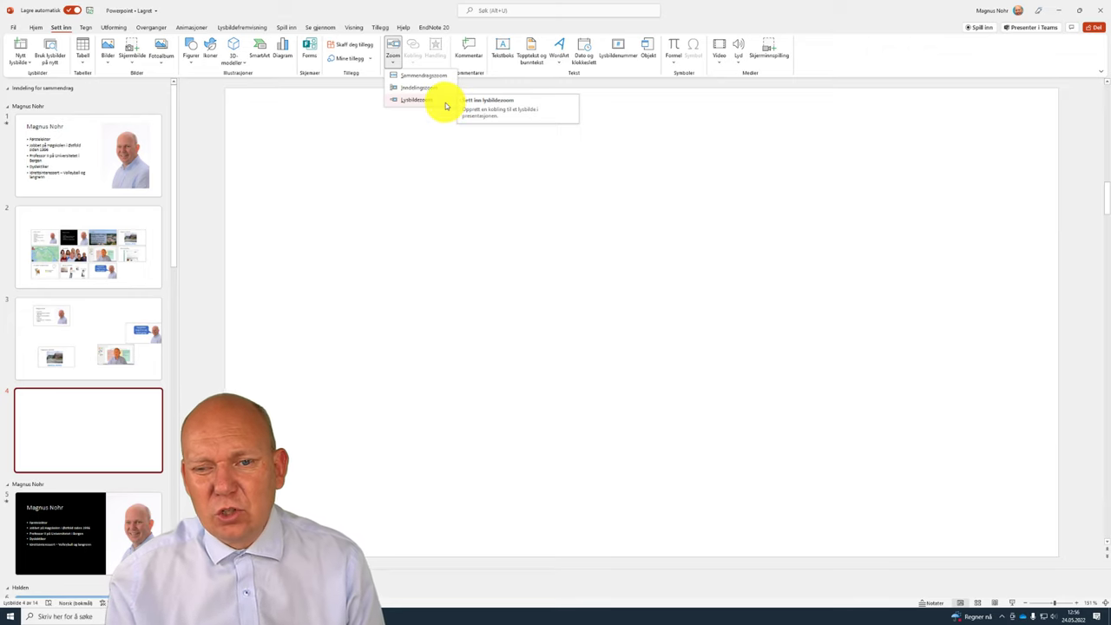
Step: Tick slides 1, 3, Norgeskart and Skjerminnspilling in the Lysbildezoom dialog
click(447, 105)
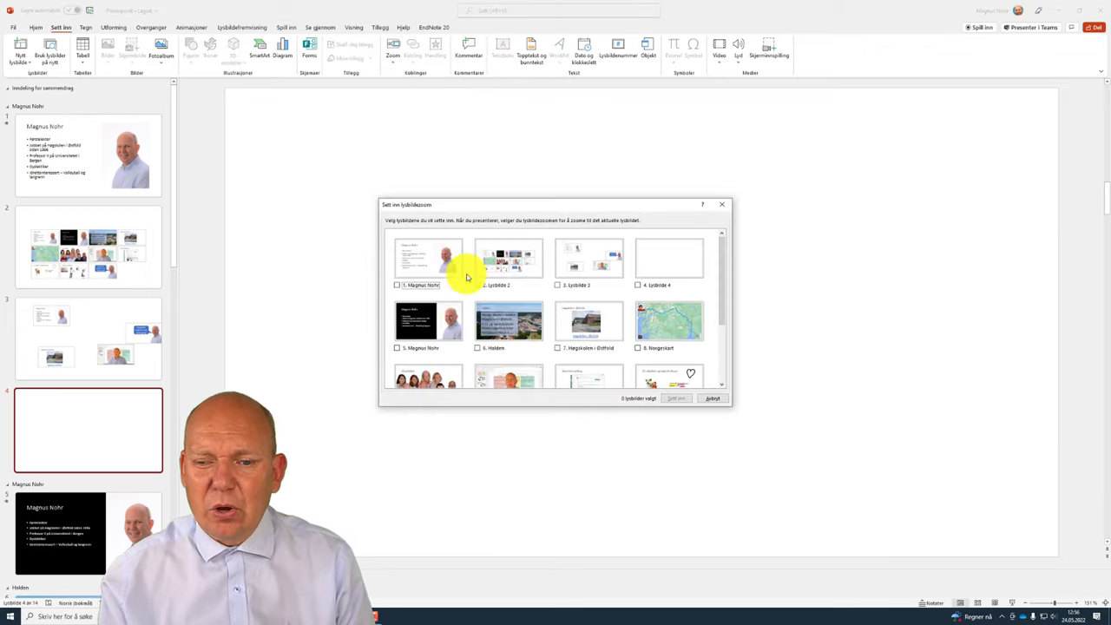
click(441, 285)
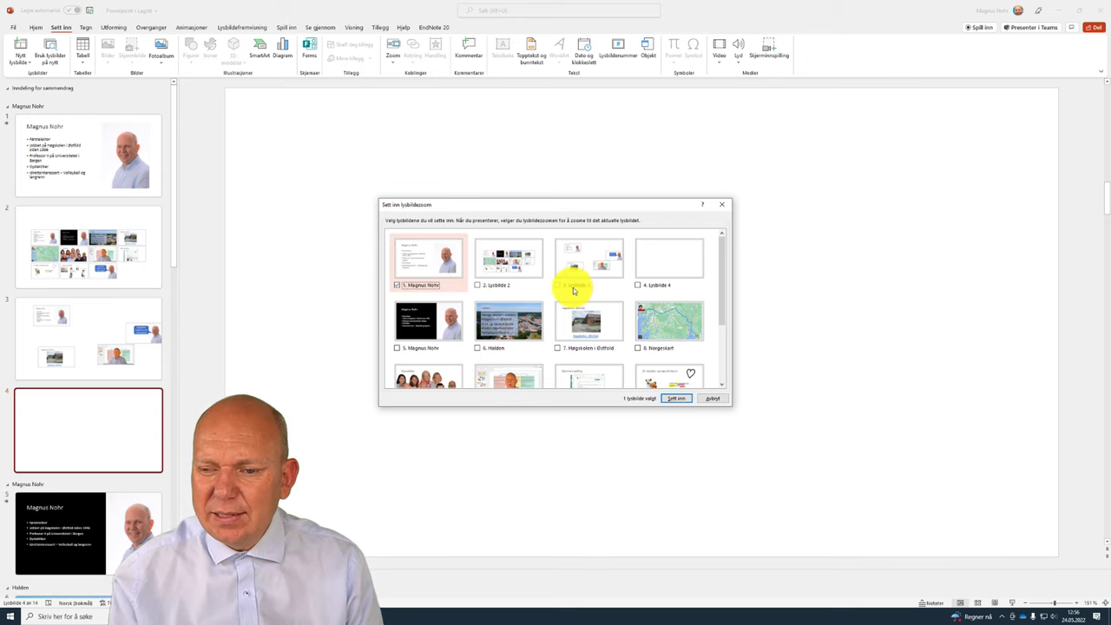
click(570, 288)
click(645, 349)
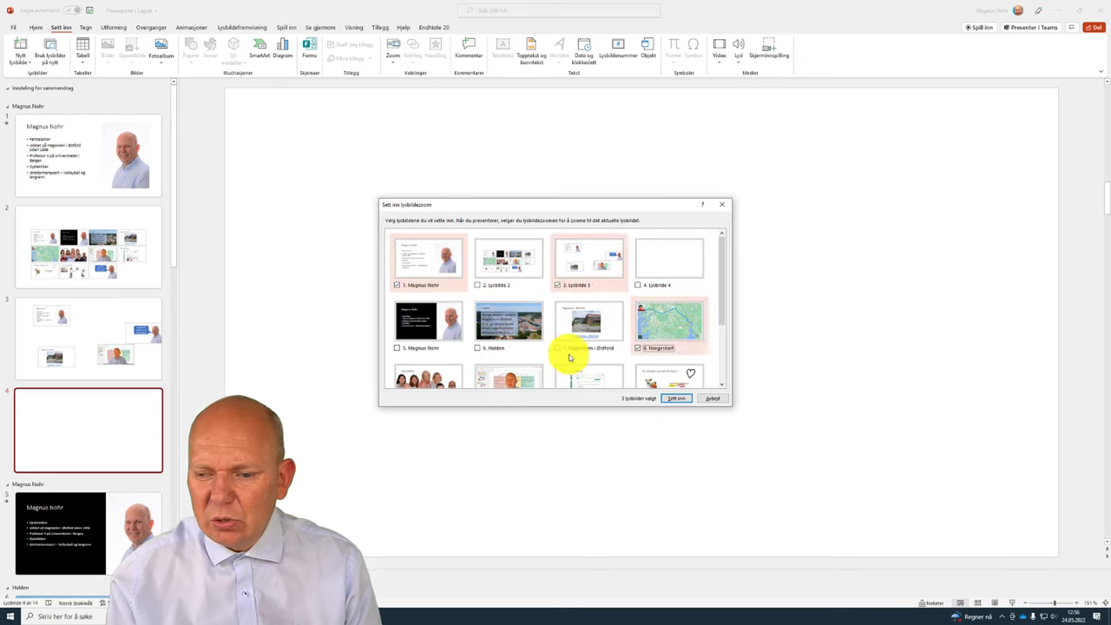
scroll(570, 358, down, 1)
scroll(620, 385, down, 2)
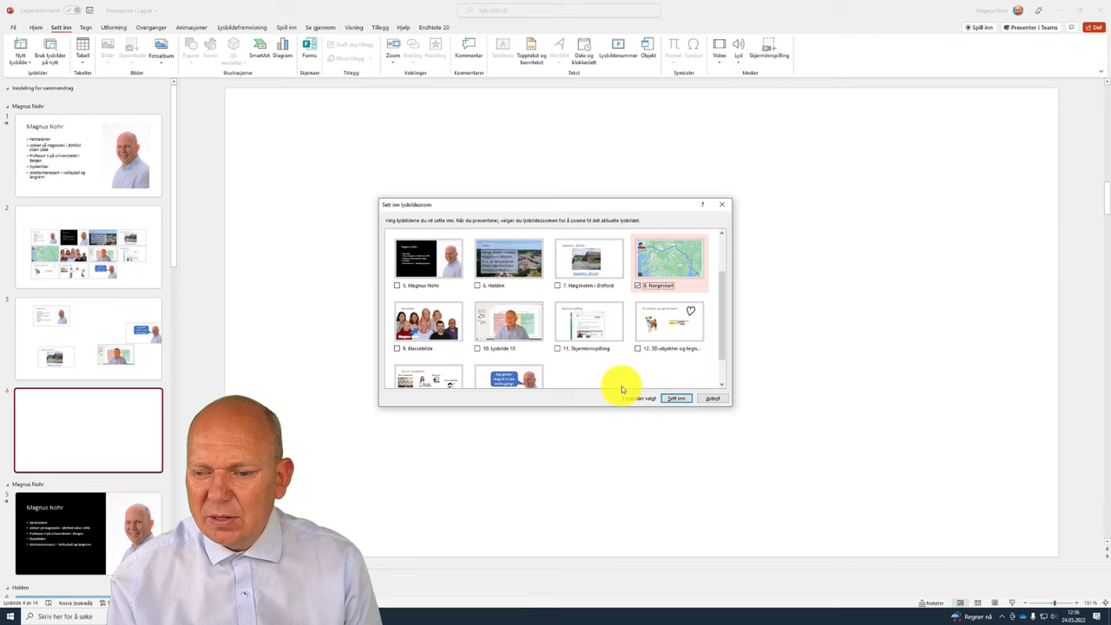
click(561, 348)
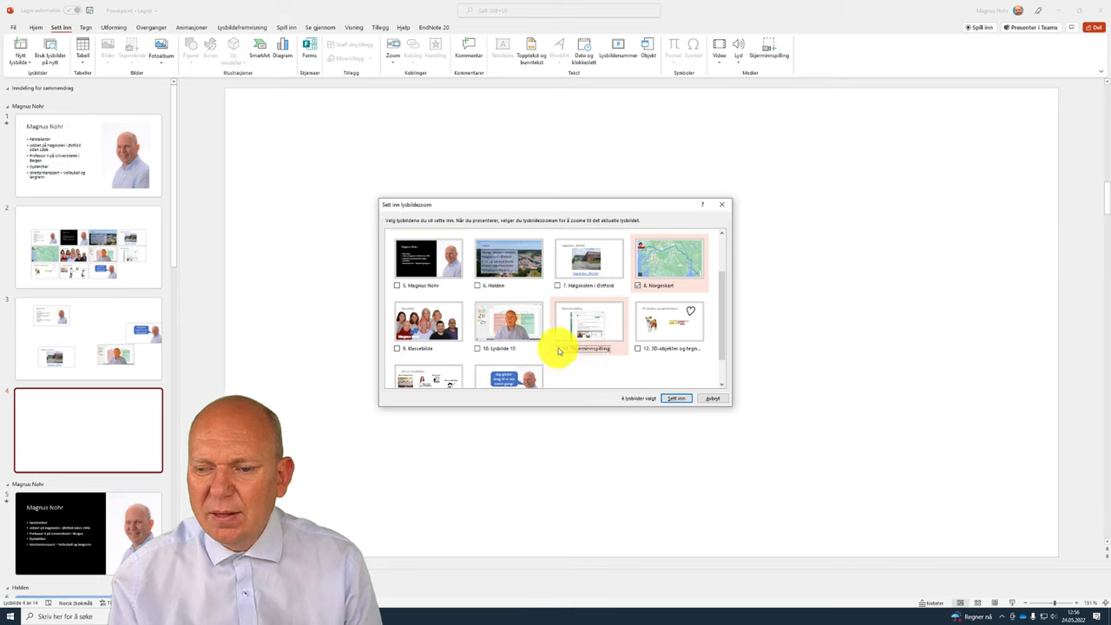
Step: Insert the four slide zooms, moving Skjerminnspilling right and the map zoom lower left
click(673, 398)
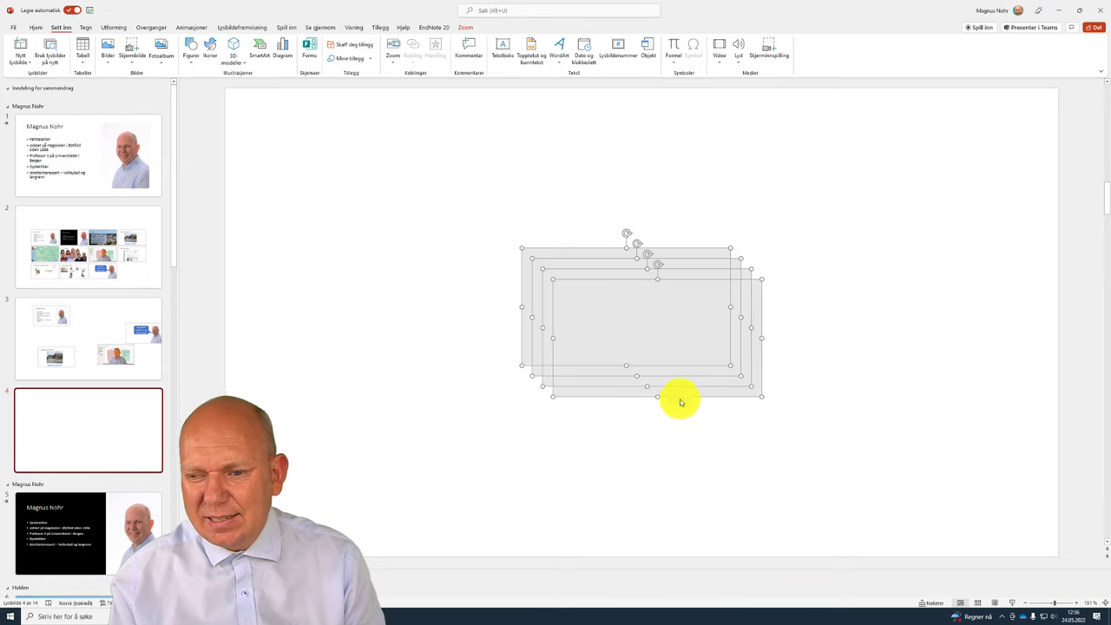
click(711, 466)
drag(682, 347, 886, 350)
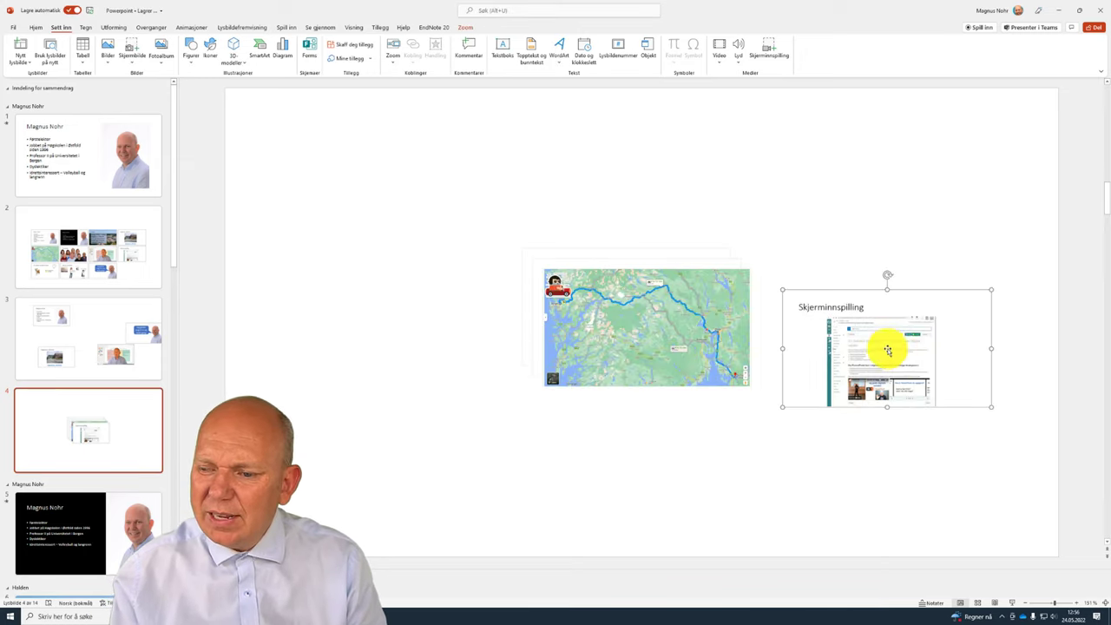
click(681, 336)
drag(682, 336, 438, 474)
Step: Form a two-by-two grid: slide 3 and slide 1 zooms on top, map and Skjerminnspilling below, then present
click(640, 330)
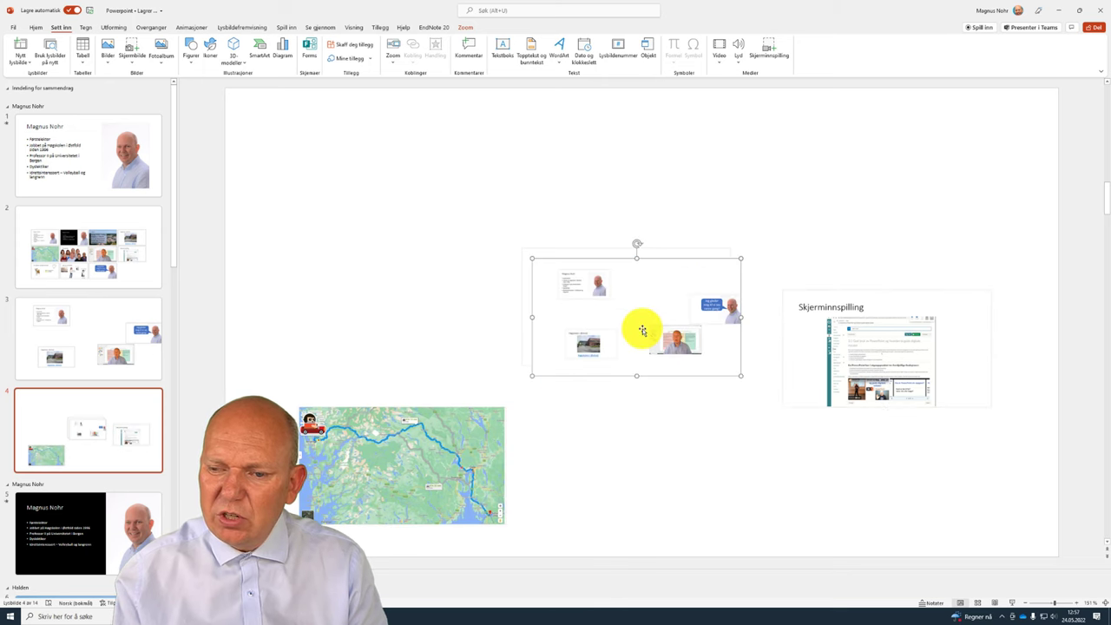
mouse_move(640, 330)
mouse_down()
mouse_move(364, 238)
mouse_move(403, 249)
mouse_up()
click(551, 286)
drag(550, 286, 549, 208)
click(449, 452)
mouse_move(449, 452)
mouse_down()
mouse_move(439, 369)
mouse_move(426, 361)
mouse_up()
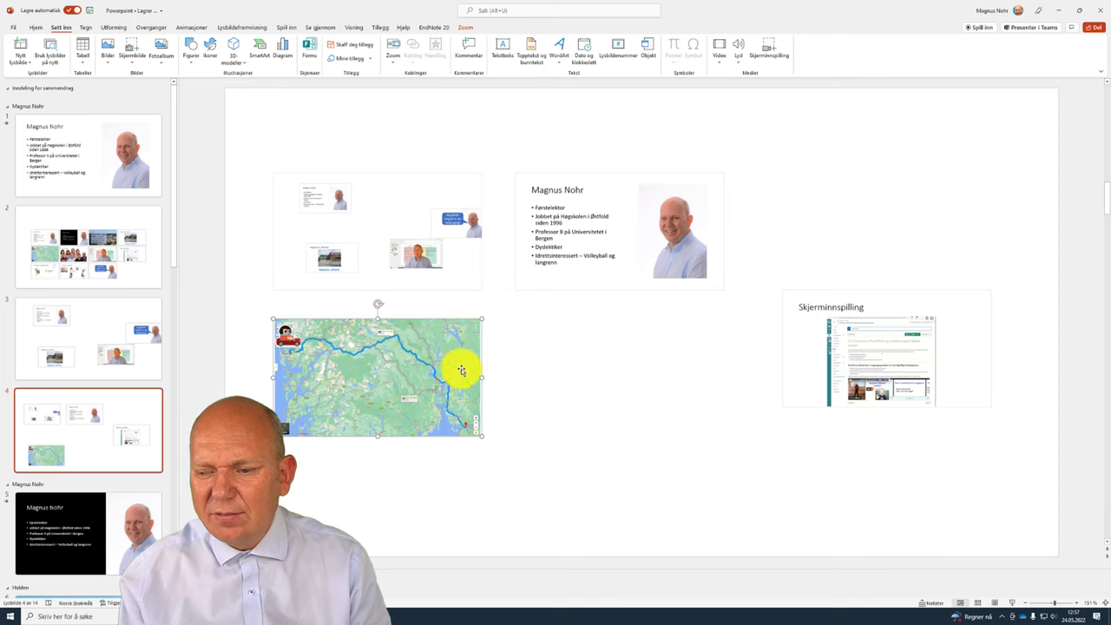
drag(840, 354, 574, 382)
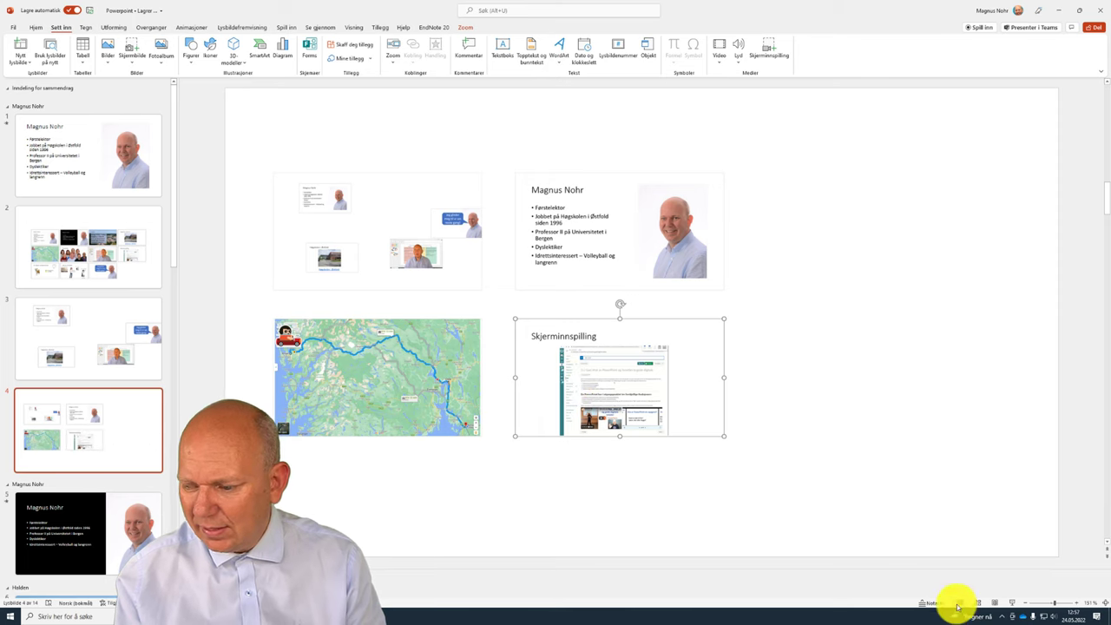
click(1014, 605)
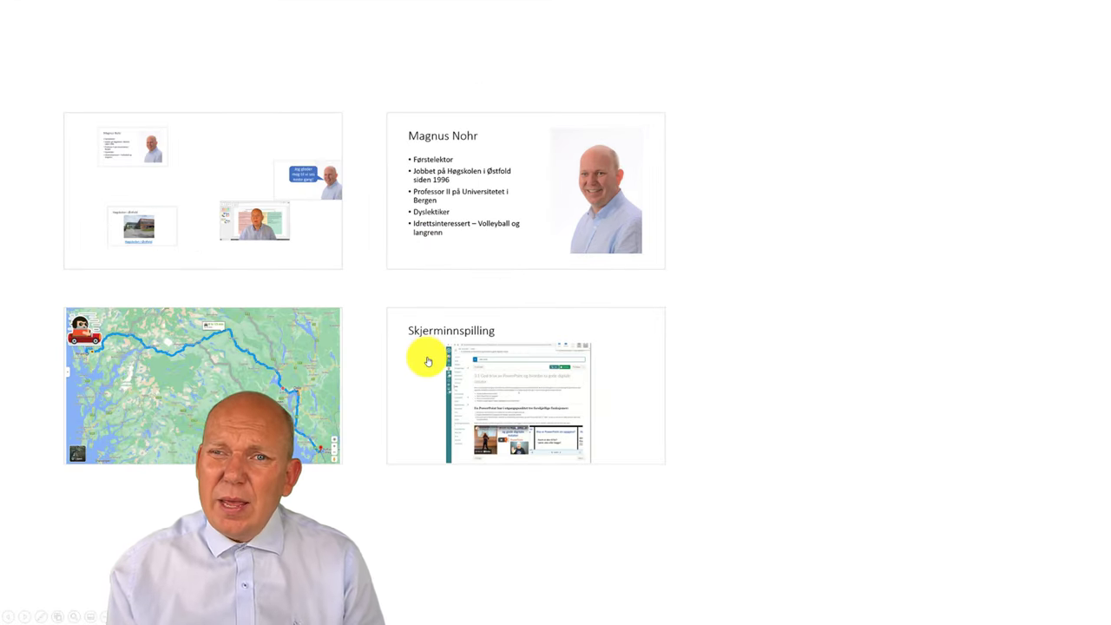
Step: Zoom into Skjerminnspilling, then advance through 3D-objekter og tegnefunksjon to Sett inn Stockbilder
click(443, 370)
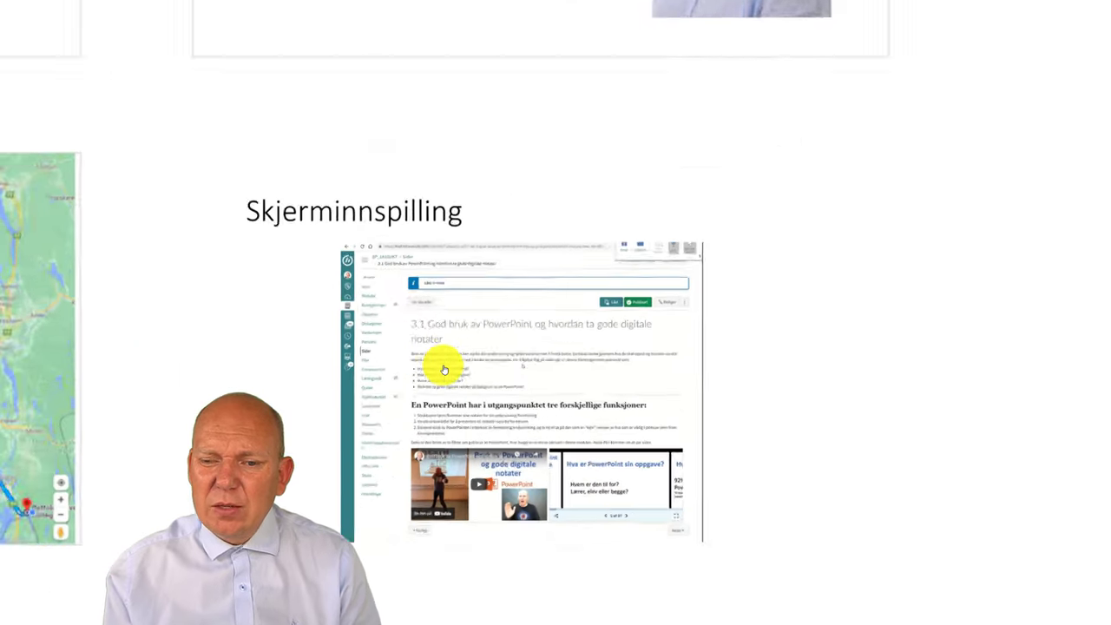
click(868, 302)
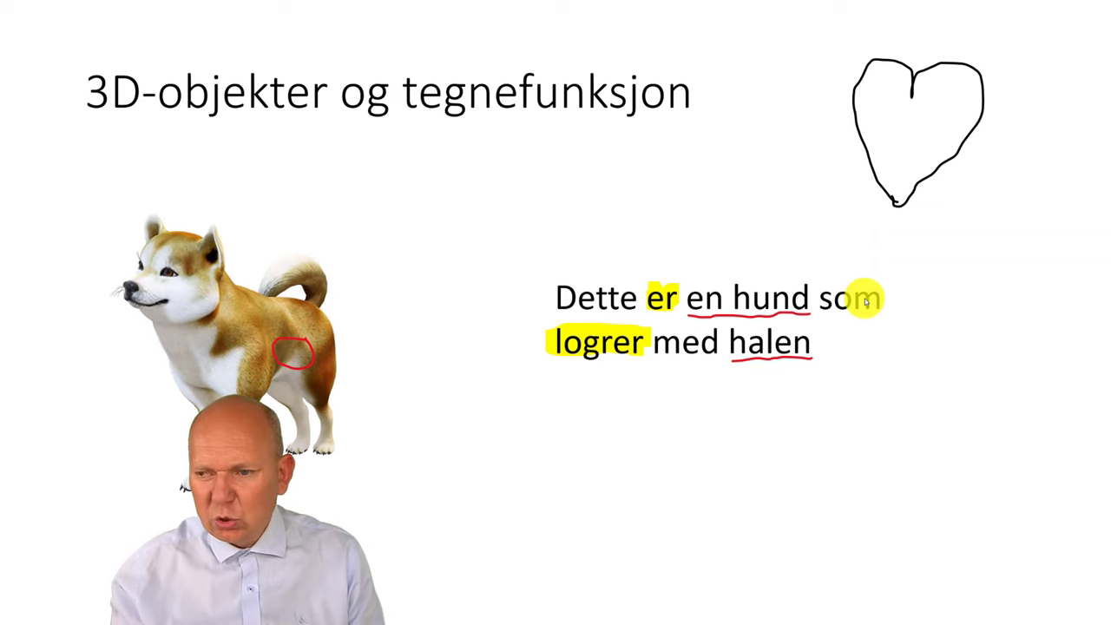
click(865, 299)
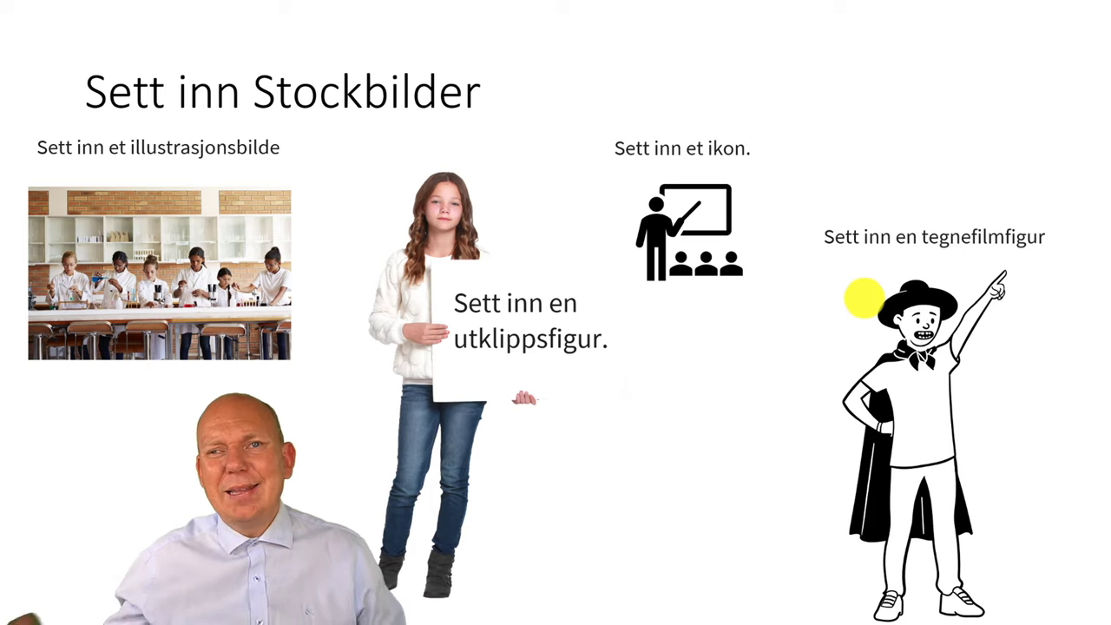